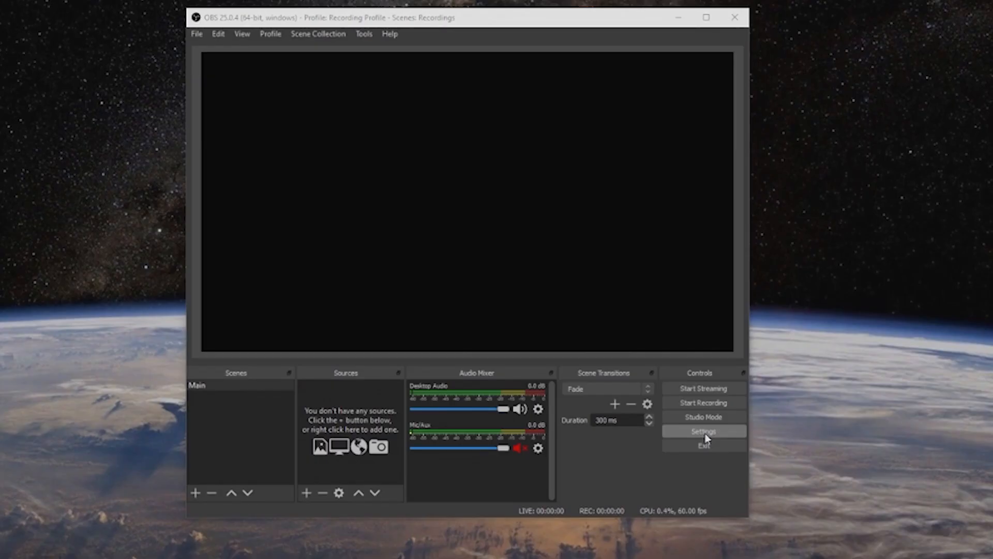
Step: Open the video settings and look through the available output (scaled) resolutions
left_click(706, 433)
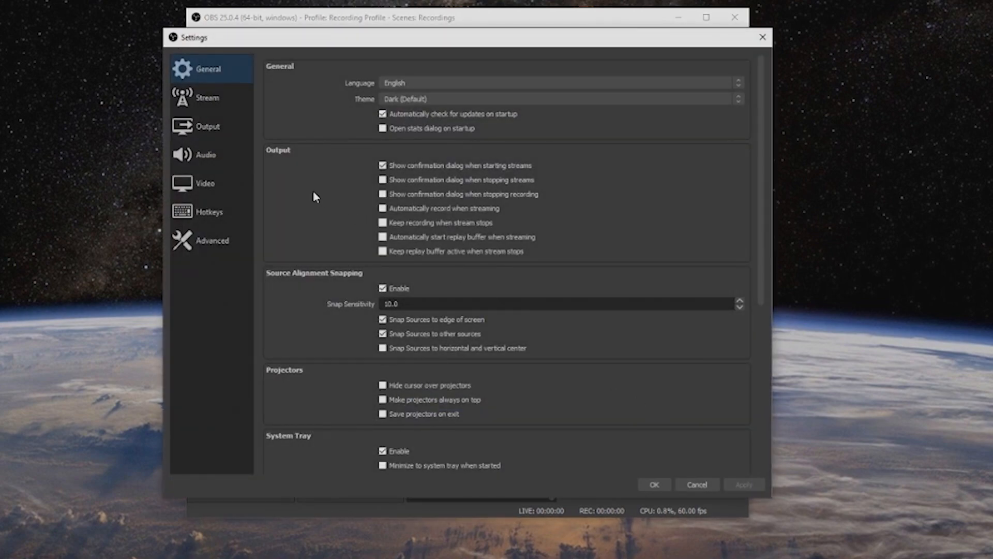
left_click(231, 188)
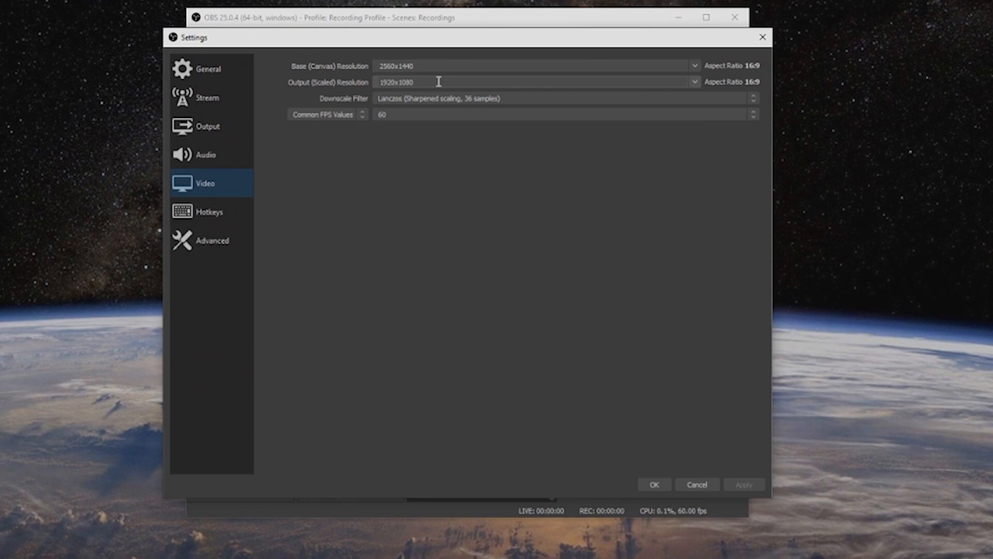
left_click(695, 82)
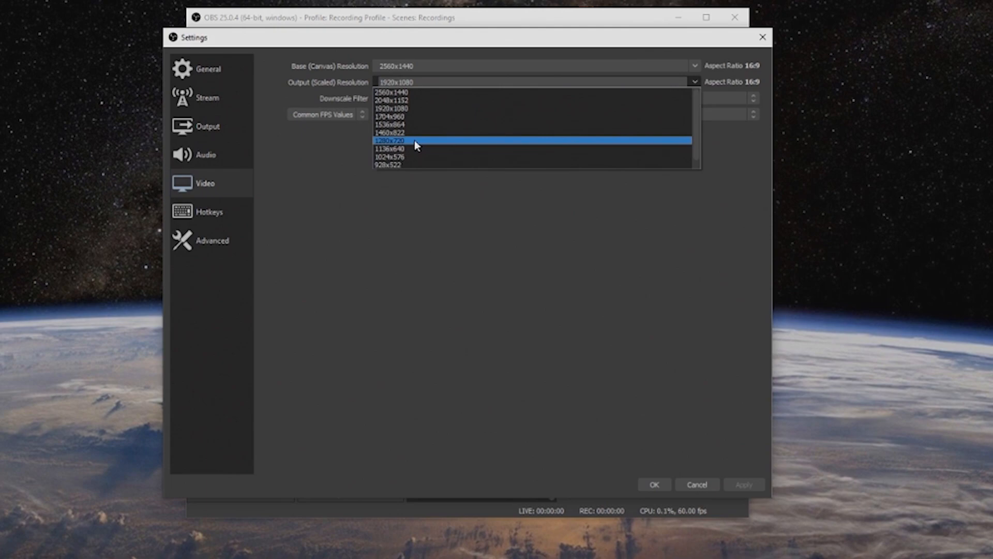
left_click(727, 84)
Step: Switch the downscale filter to Bicubic and back to Lanczos (Sharpened scaling, 36 samples), and review the common FPS values
left_click(666, 98)
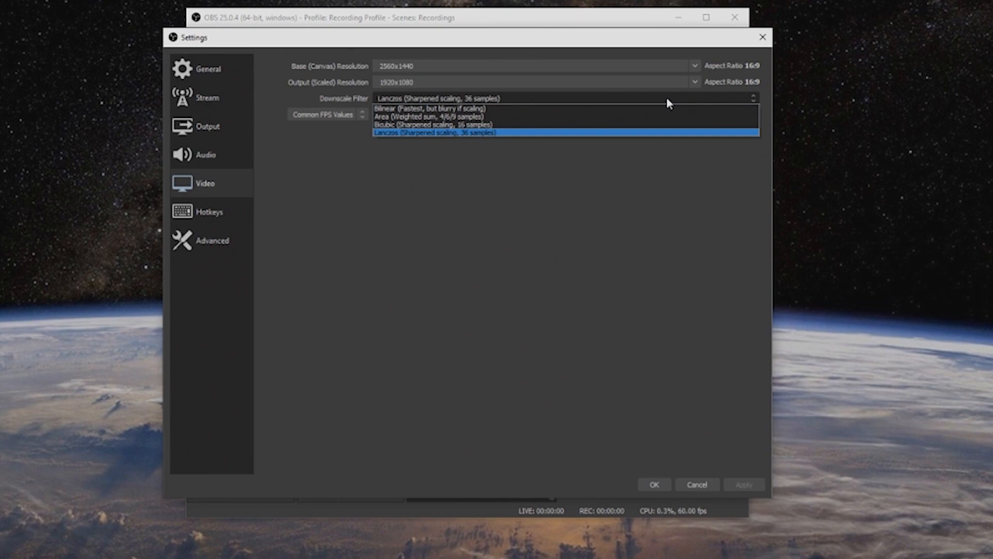
left_click(557, 127)
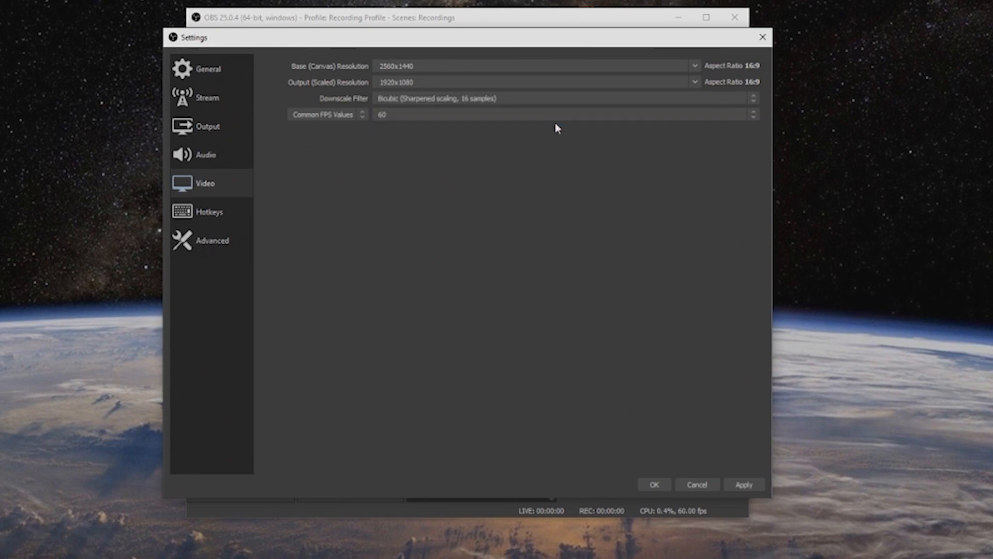
left_click(499, 103)
left_click(468, 132)
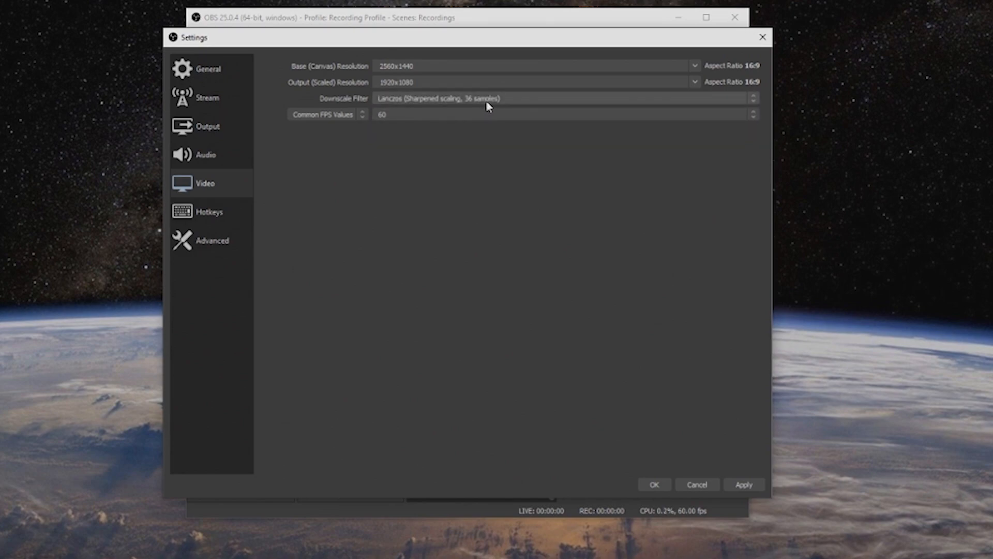
left_click(437, 115)
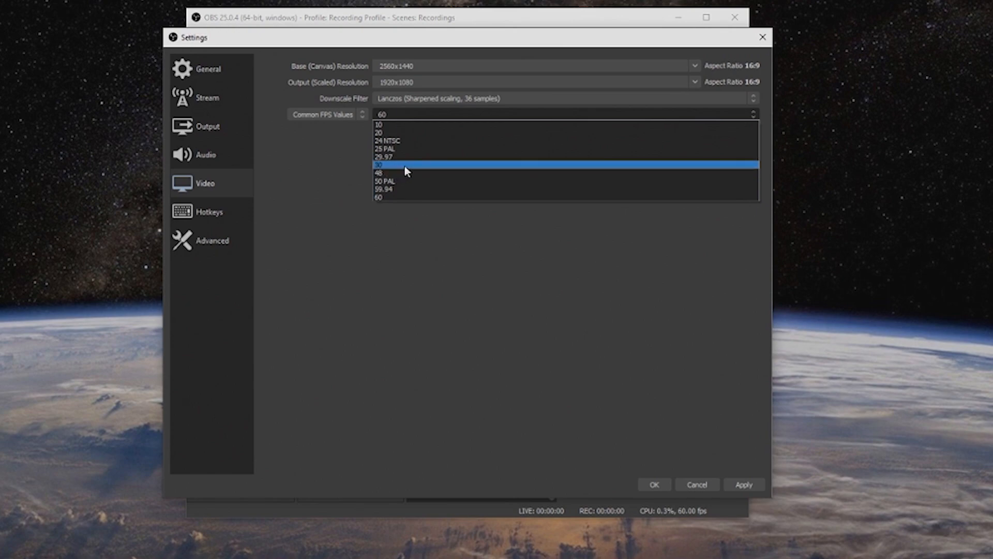
left_click(340, 167)
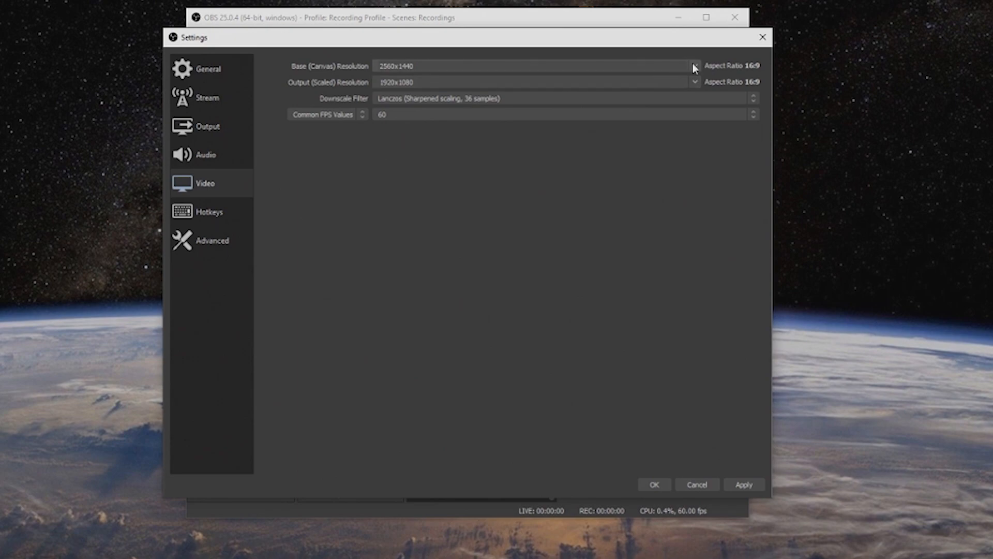
Step: Set the base (canvas) resolution to 1920x1080 and the output (scaled) resolution to 1280x720
left_click(508, 68)
left_click(424, 84)
left_click(696, 81)
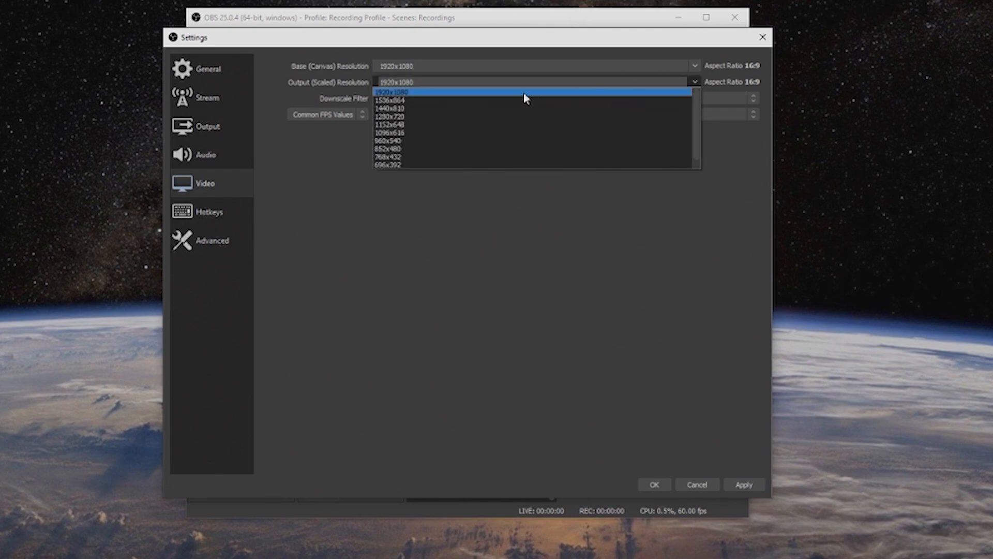
left_click(405, 117)
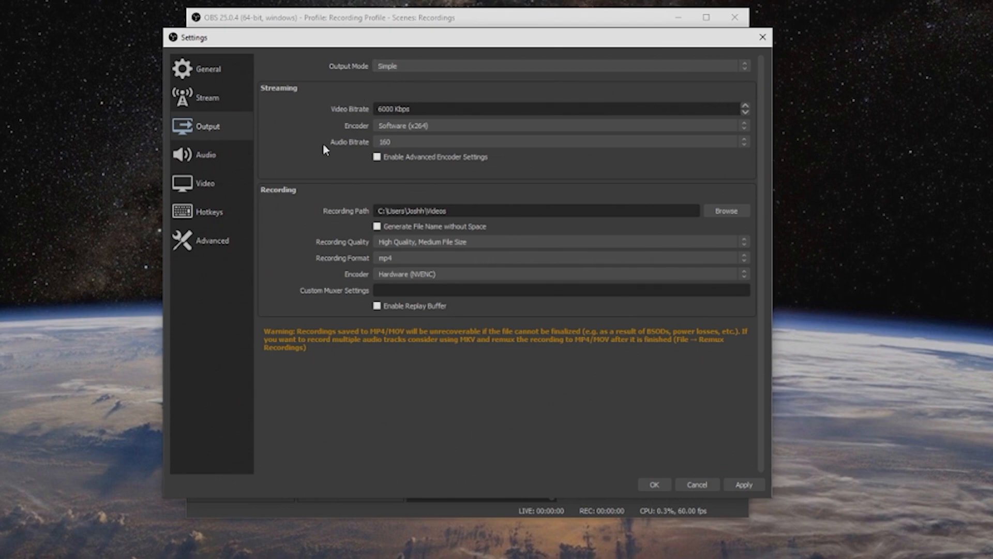
Step: Set the recording path in the simple output settings to the Recordings folder on the Media 500 (E:) drive
left_click(726, 211)
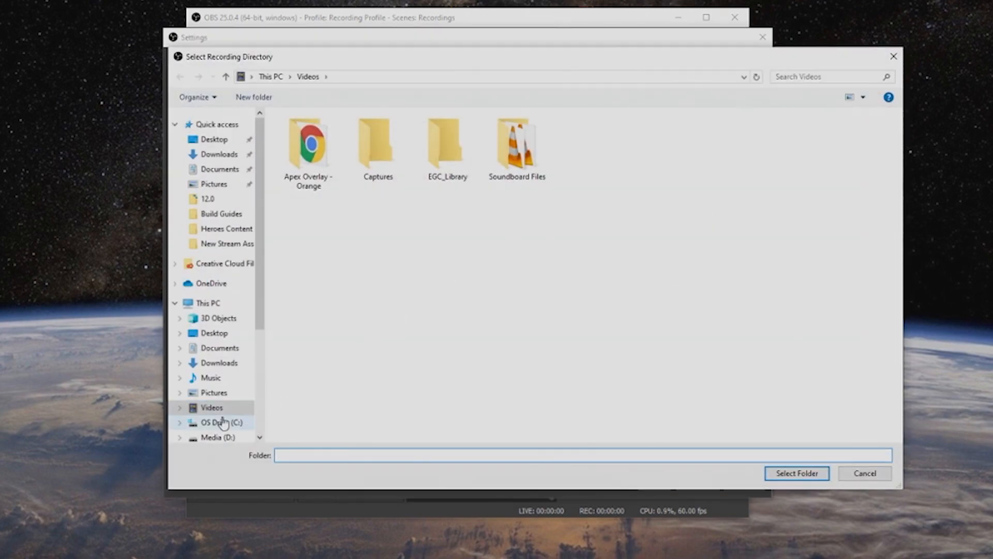
scroll(225, 418, "down", 1)
left_click(228, 416)
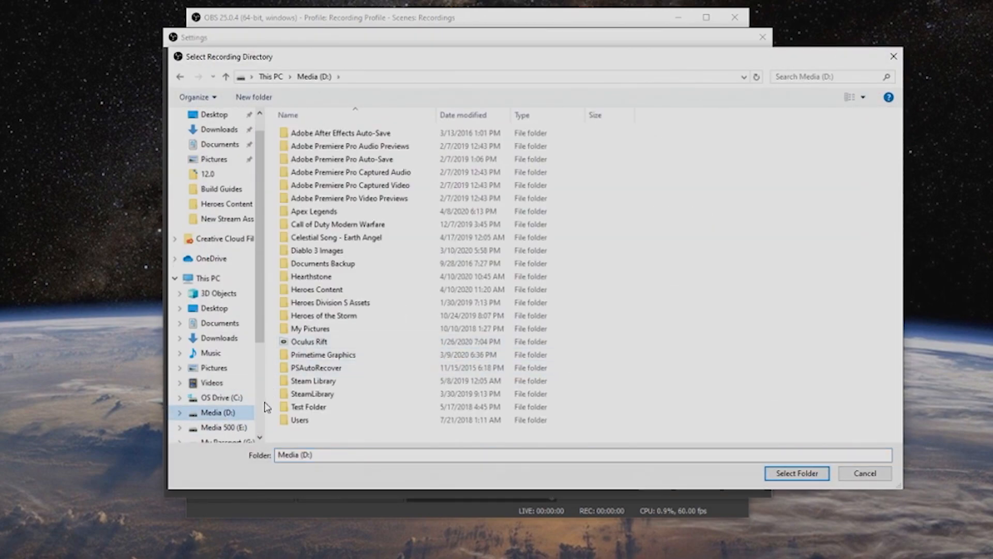
left_click(231, 429)
double_click(317, 136)
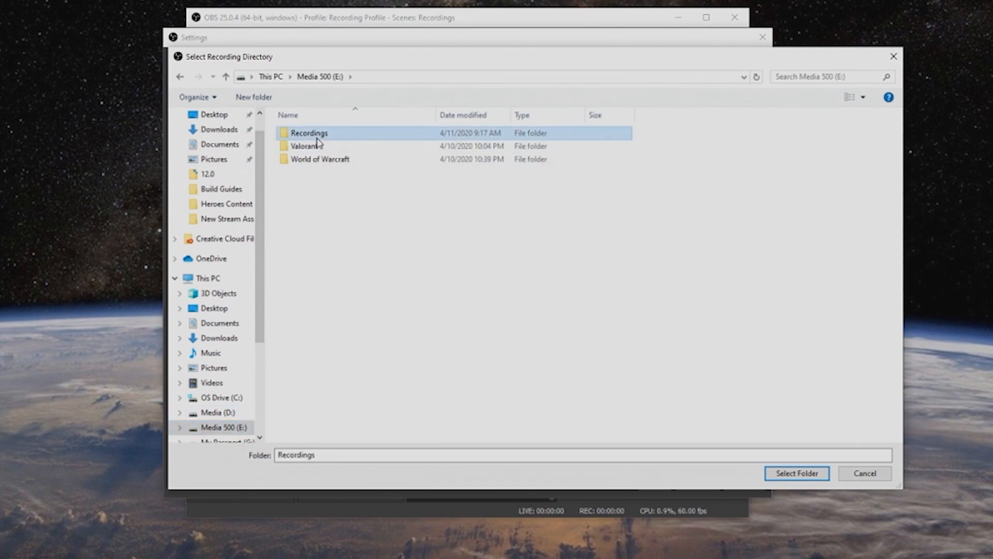
left_click(818, 473)
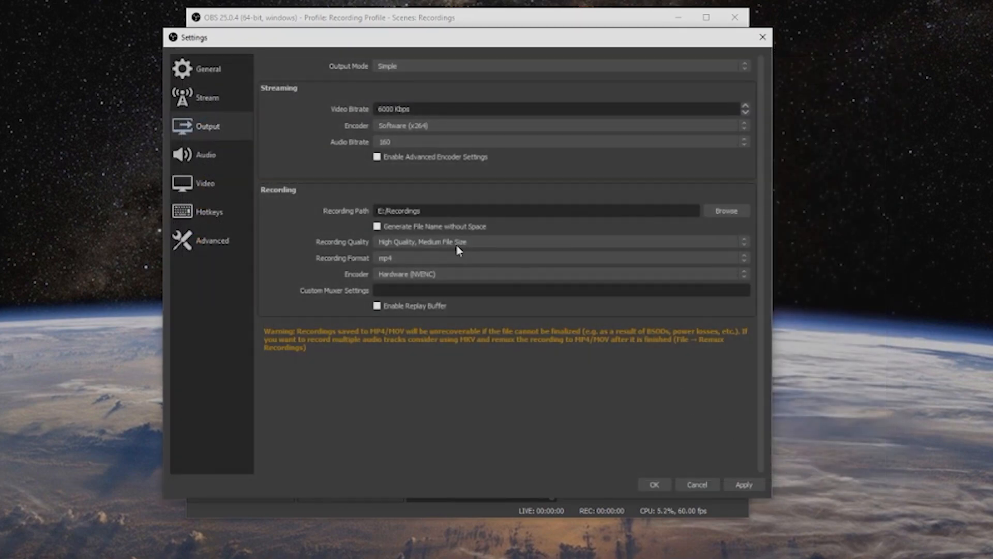
Step: Choose High Quality, Medium File Size as the recording quality and set the recording format to flv
left_click(523, 247)
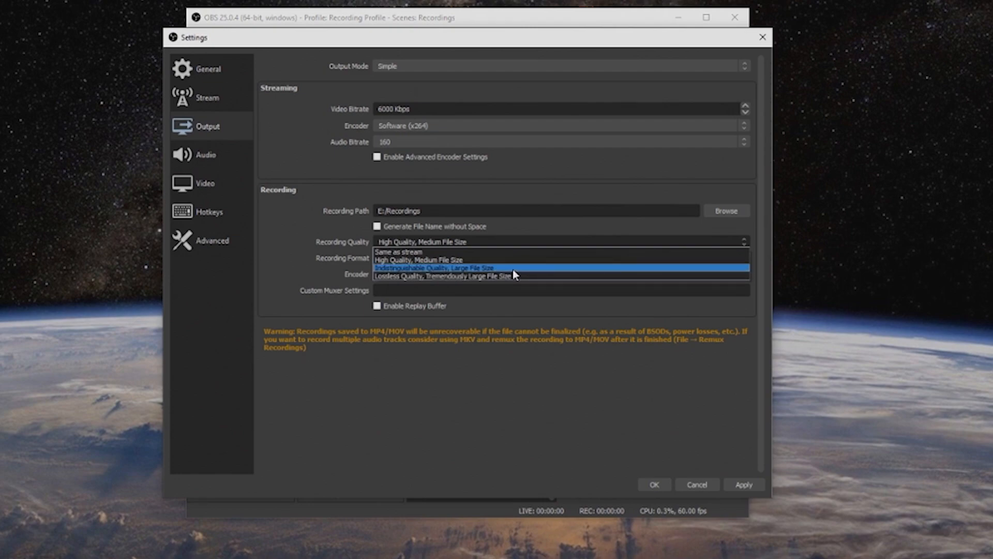
left_click(478, 260)
left_click(487, 259)
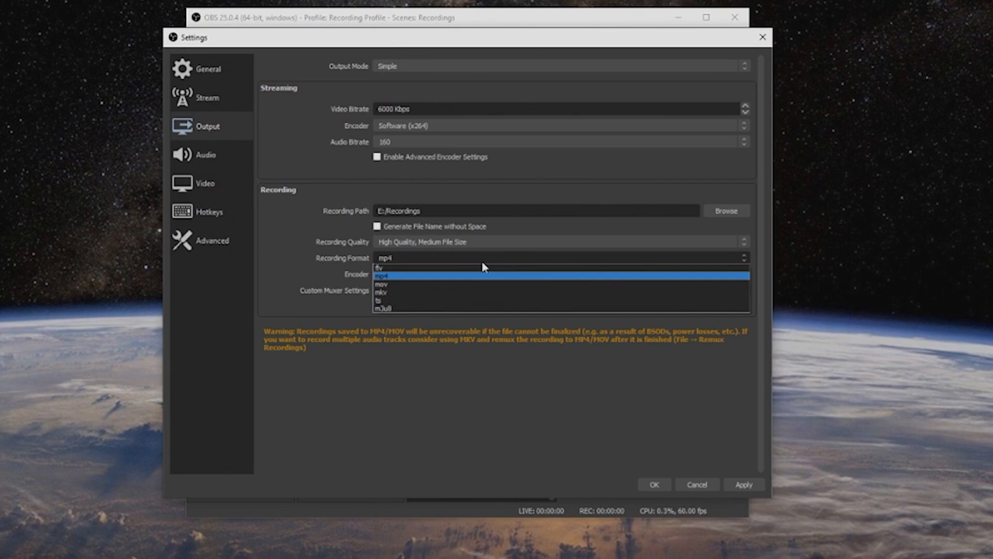
left_click(458, 269)
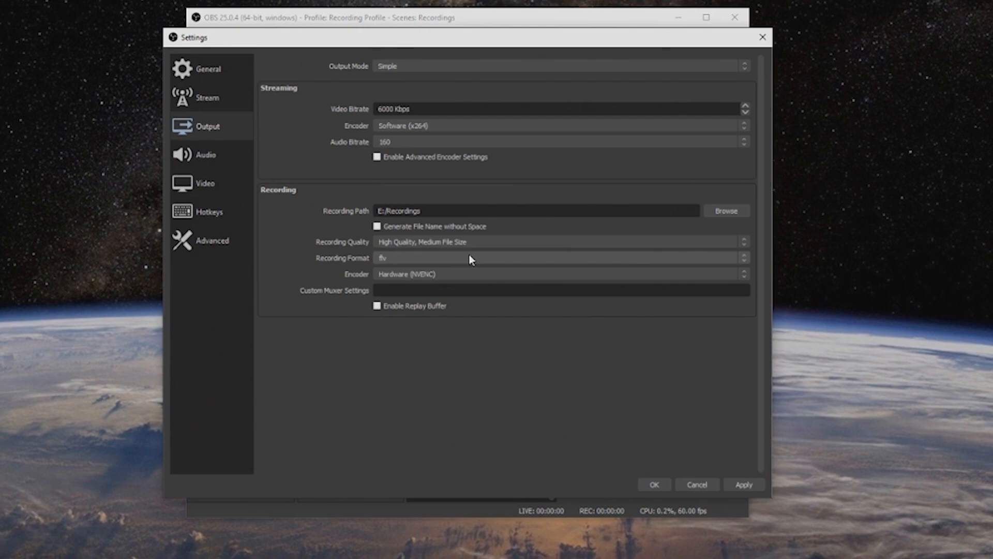
left_click(469, 256)
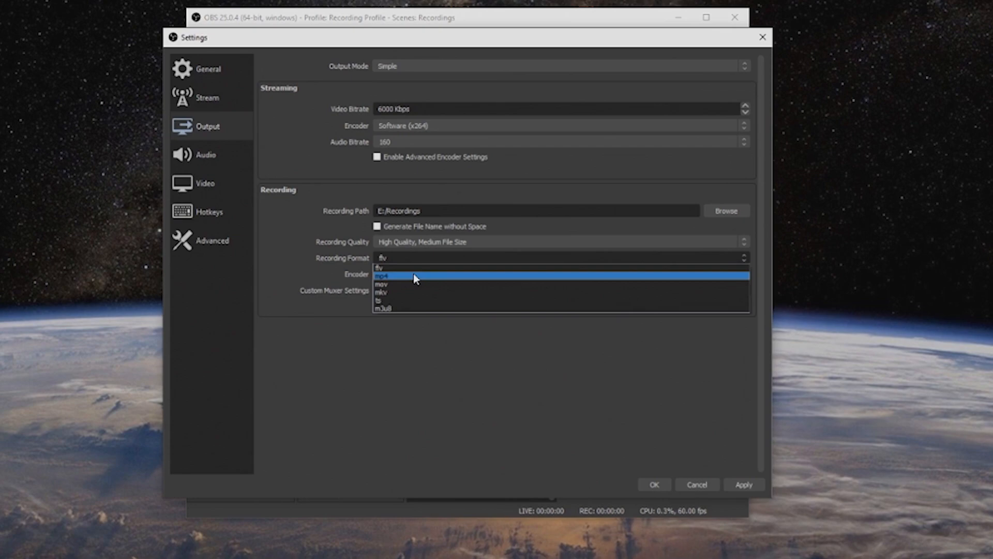
left_click(418, 268)
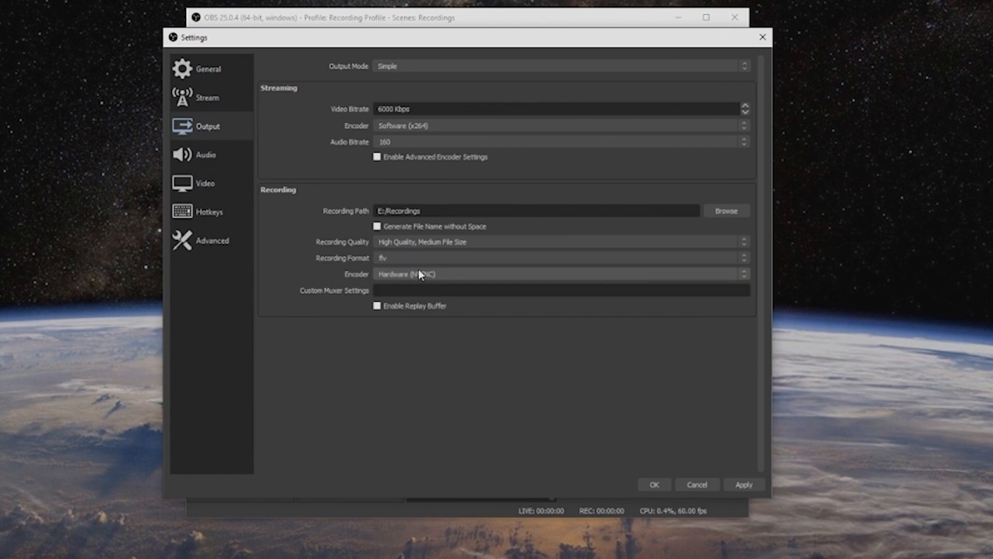
Step: Set the recording format to mp4 in the simple output settings
left_click(425, 259)
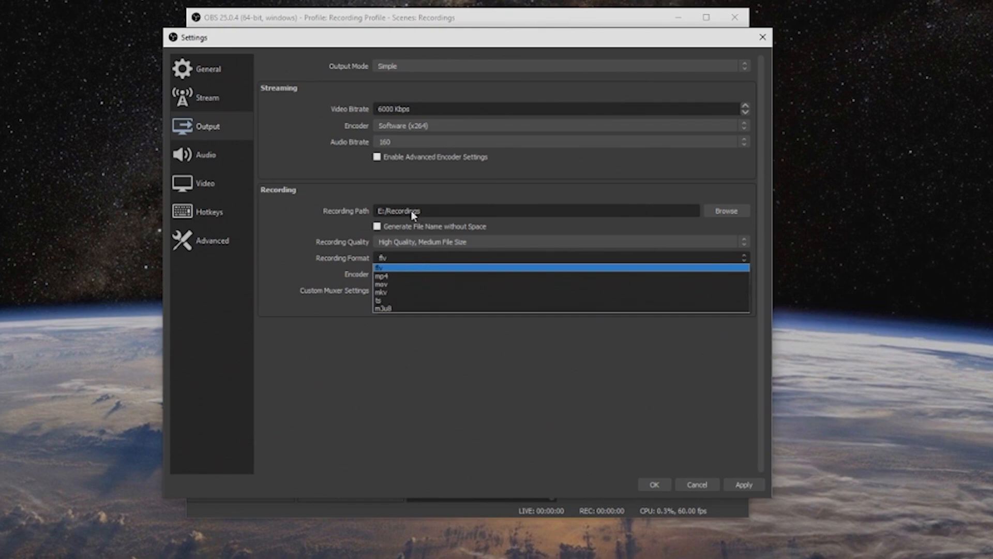
left_click(388, 277)
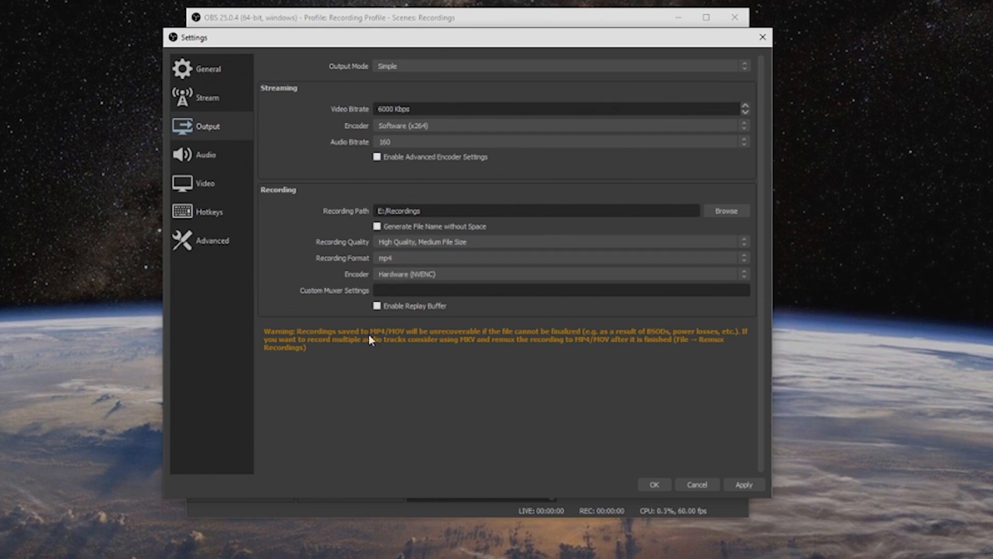
left_click(405, 259)
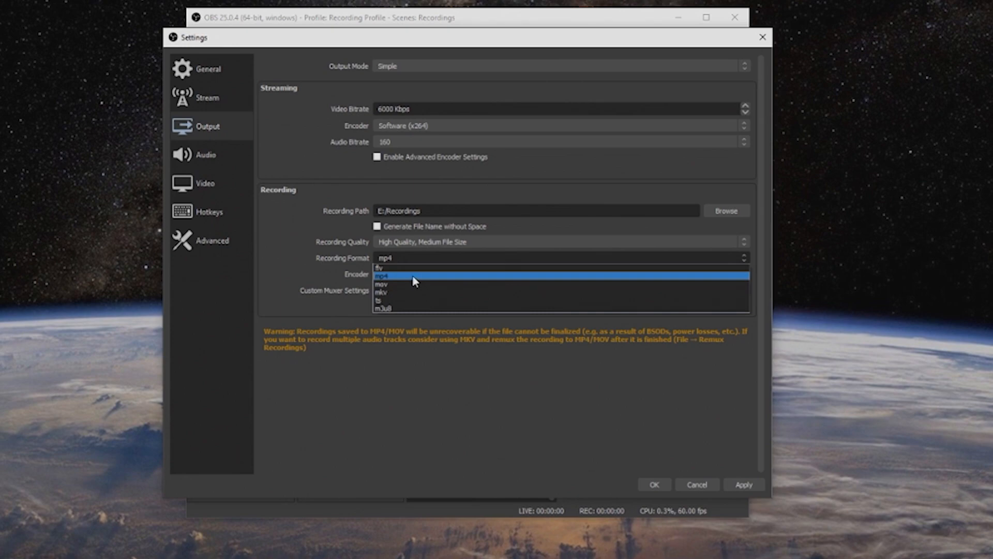
left_click(340, 258)
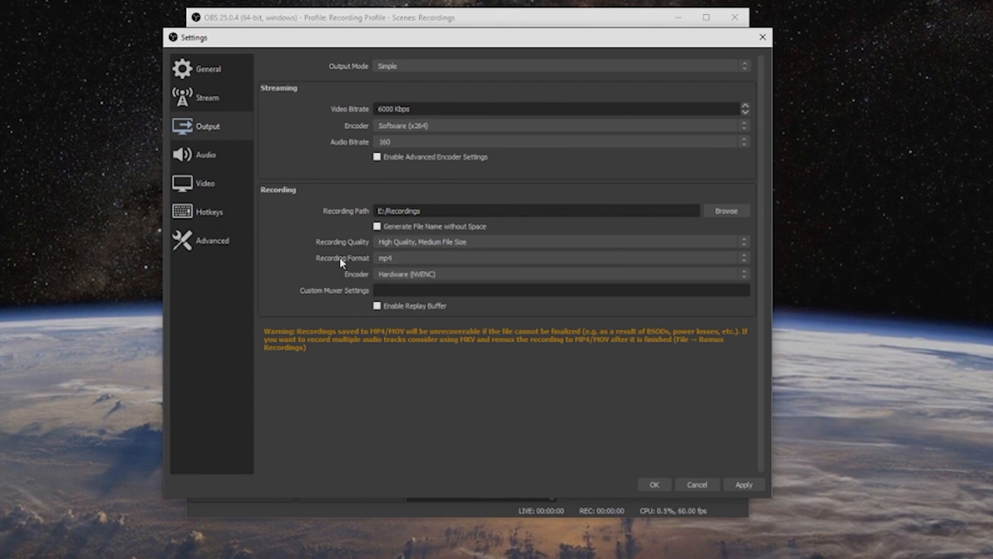
Step: Switch the recording encoder to Software (x264) and back to Hardware (NVENC)
left_click(421, 274)
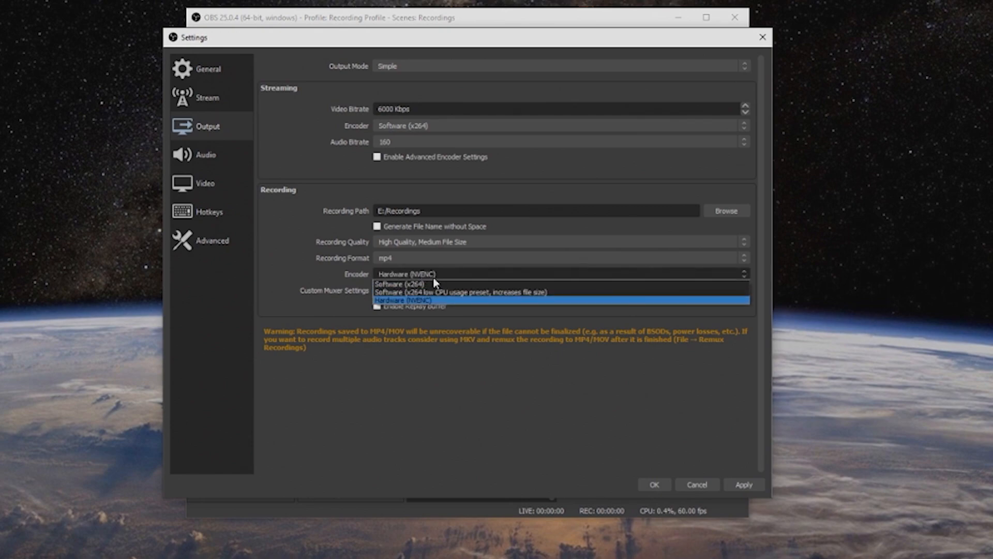
left_click(442, 284)
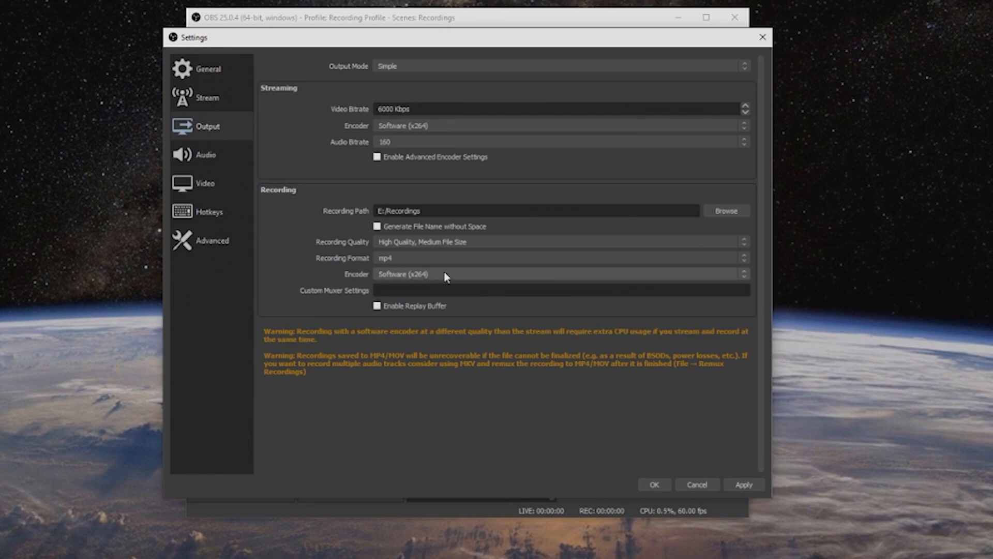
left_click(444, 274)
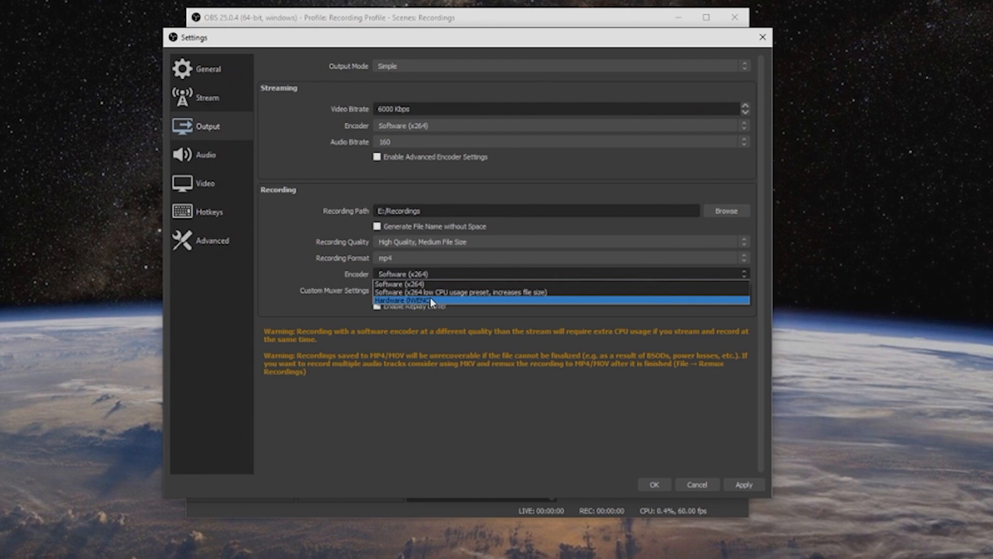
left_click(408, 299)
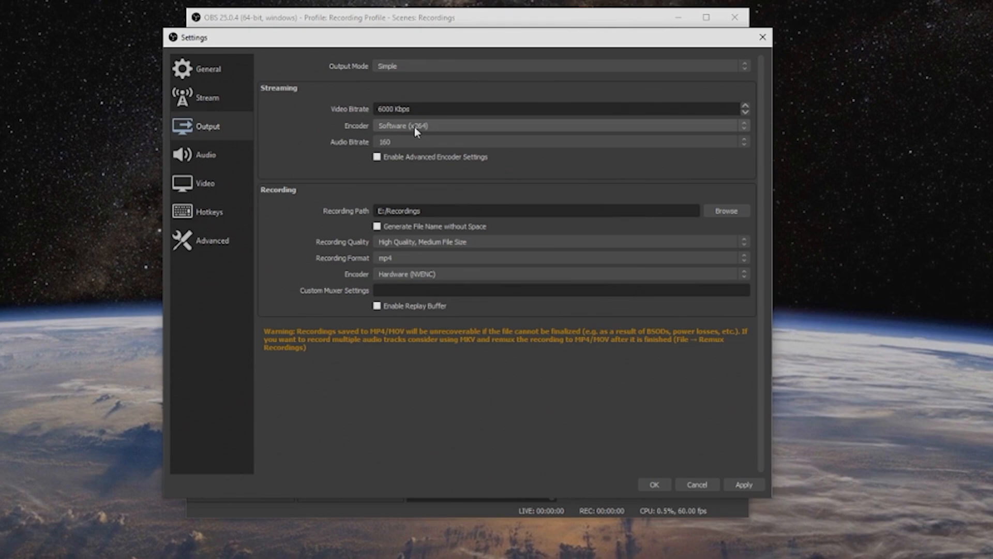
Step: Change the output mode to Advanced and open its recording settings
left_click(433, 65)
left_click(416, 81)
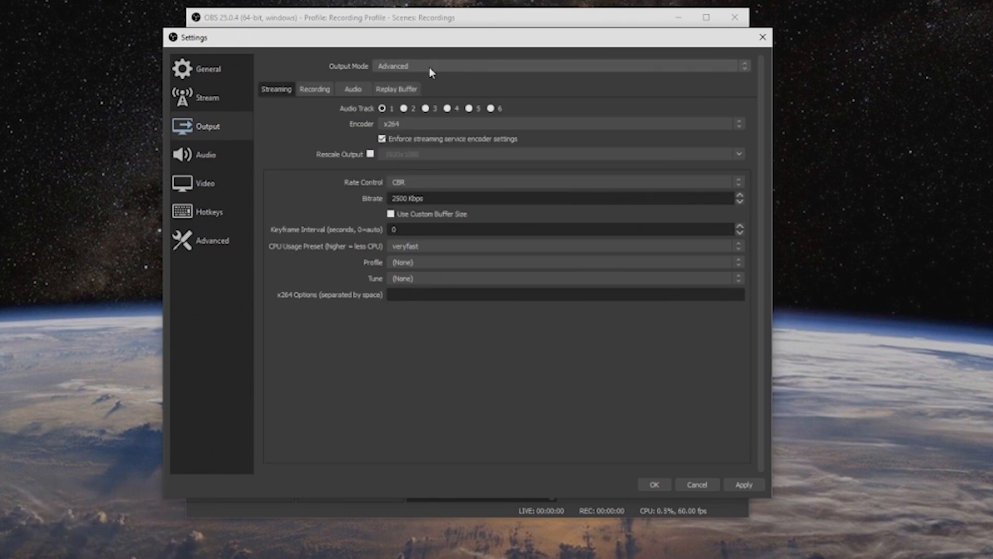
left_click(322, 89)
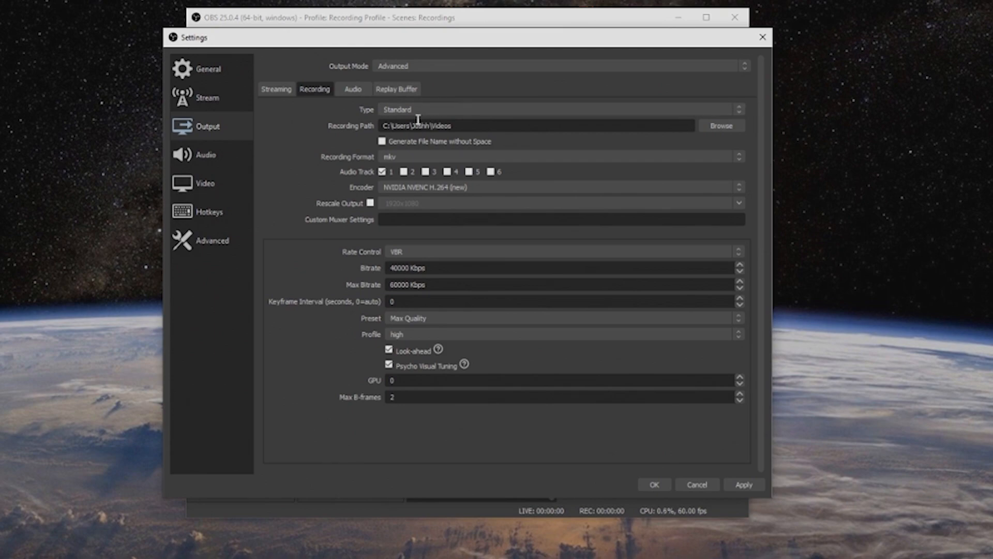
Step: Set the advanced recording path to the Recordings folder on the Media 500 (E:) drive and the recording format to mp4
left_click(721, 126)
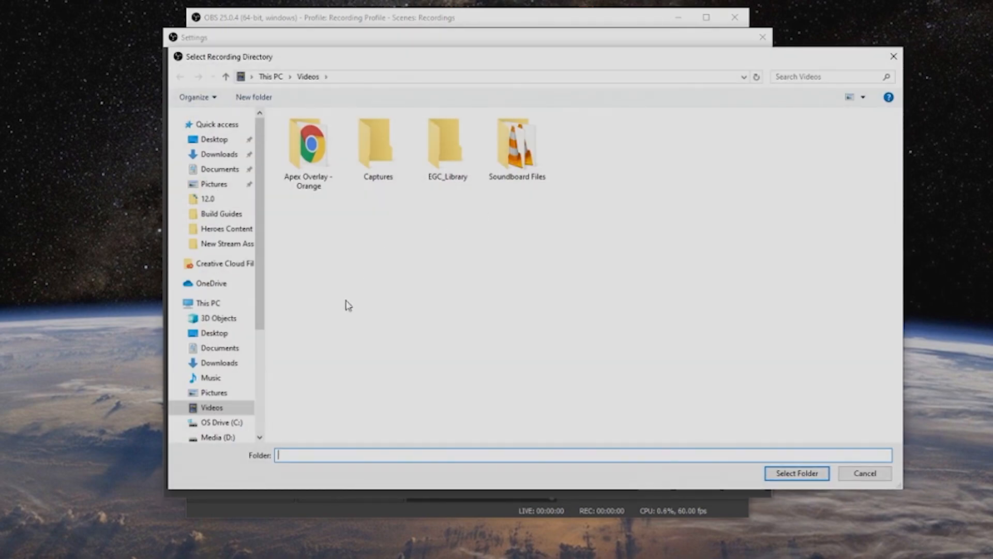
left_click(227, 439)
scroll(228, 441, "down", 1)
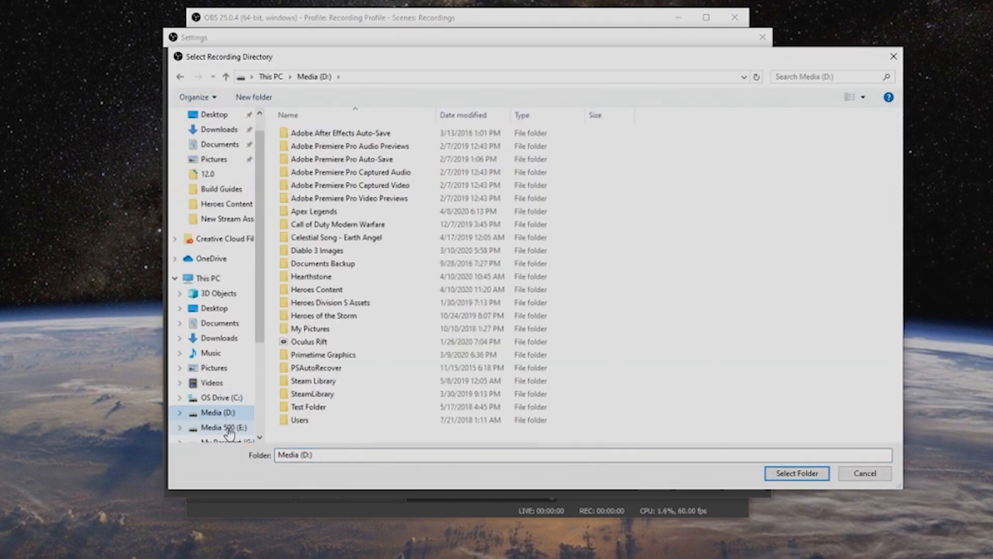
left_click(225, 428)
double_click(328, 134)
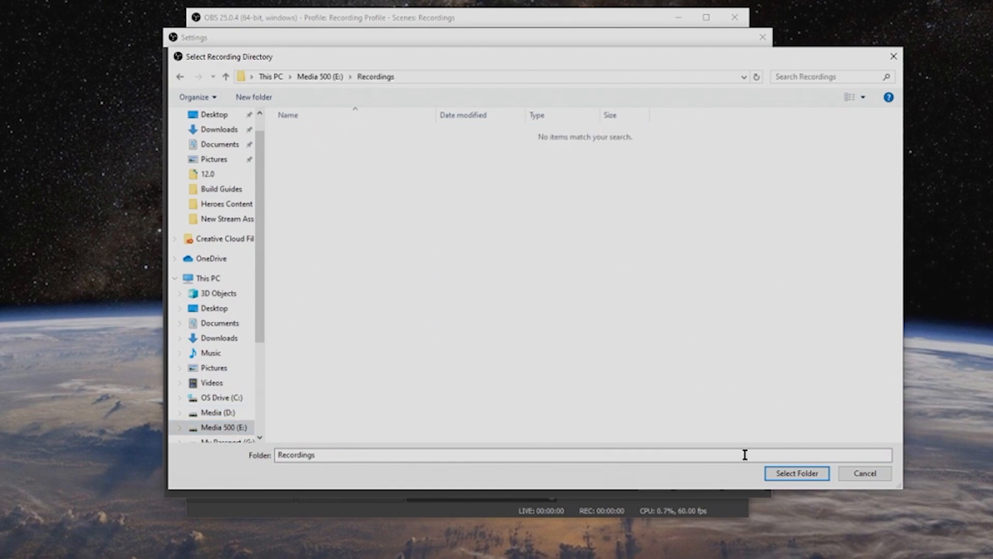
left_click(784, 472)
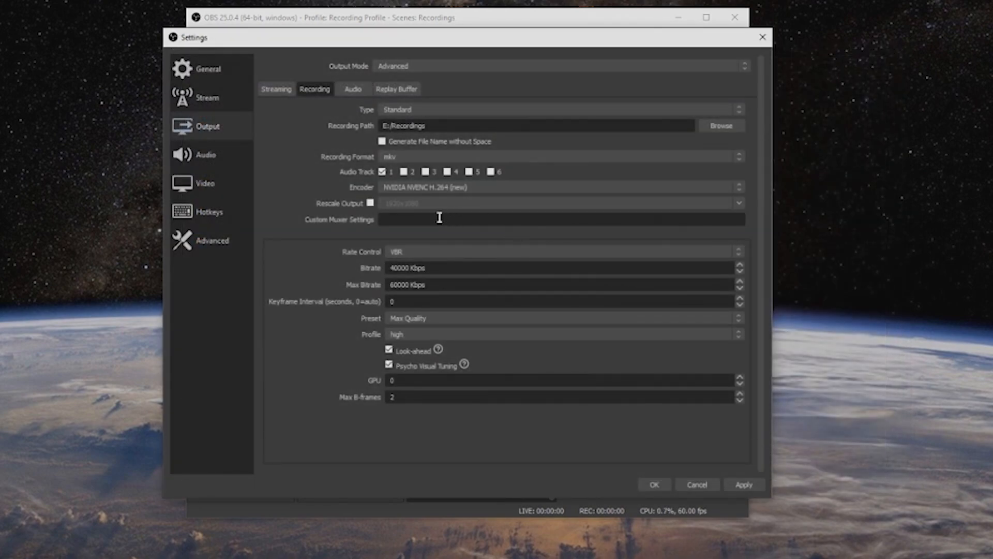
left_click(405, 160)
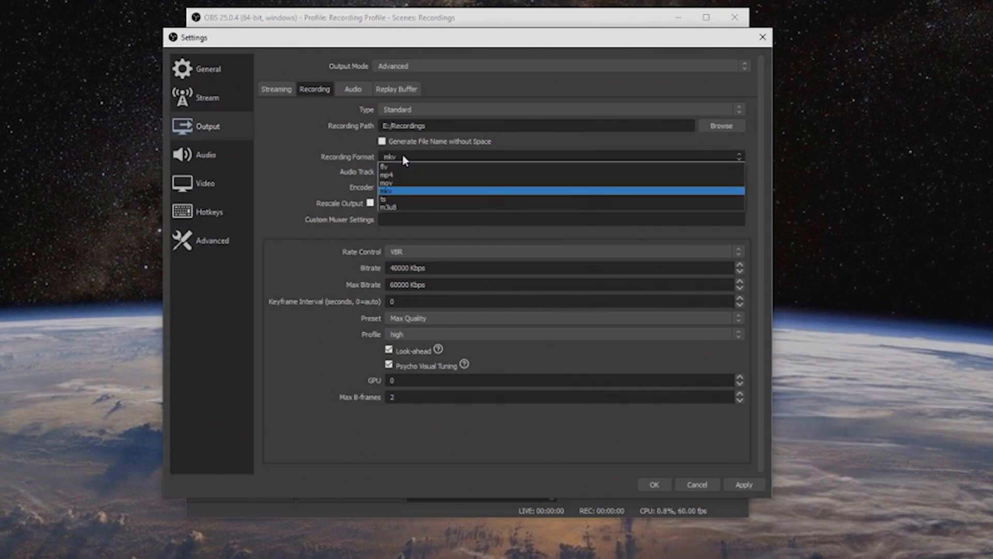
left_click(395, 172)
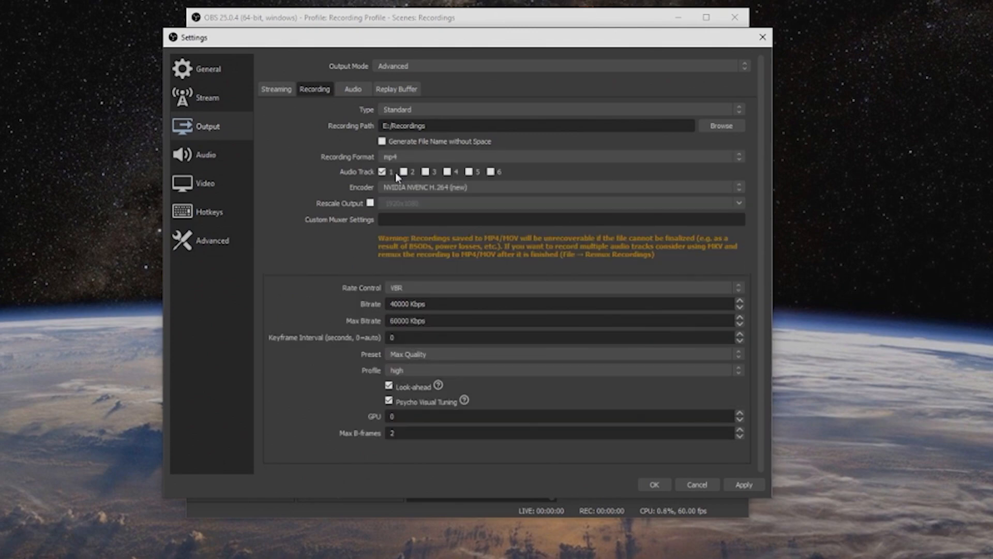
Step: Select NVIDIA NVENC H.264 (new) as the encoder for advanced recording
left_click(485, 186)
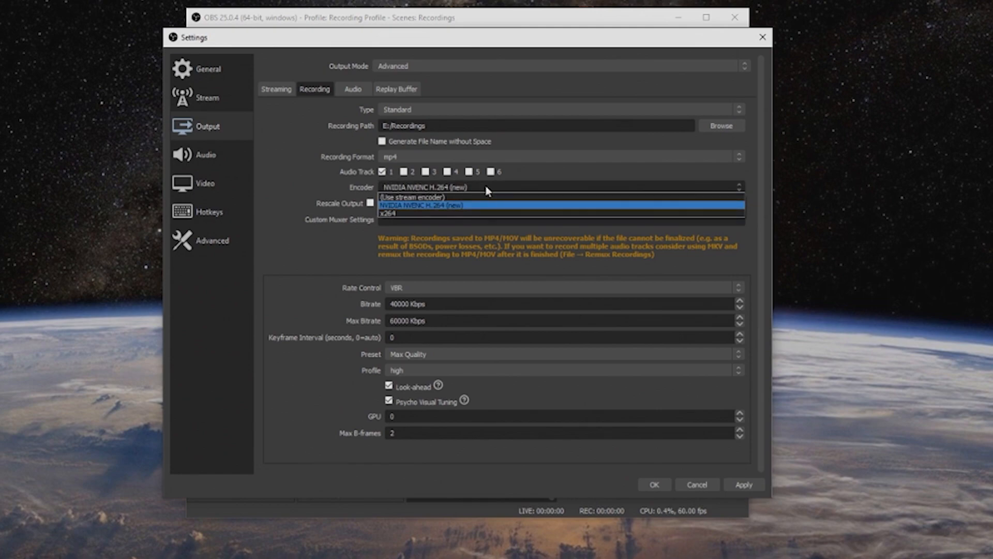
left_click(442, 205)
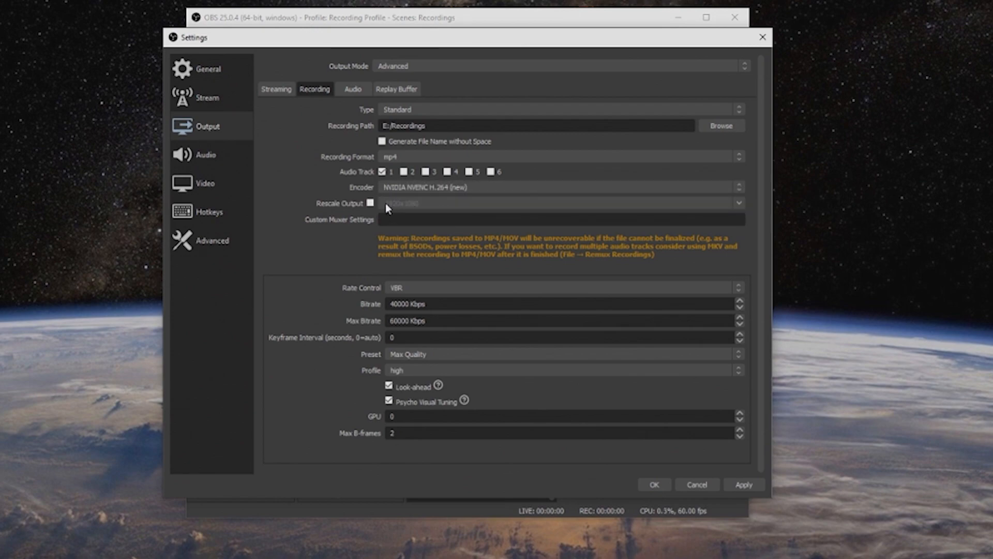
Step: Check the scaled resolution in the video settings, then switch Rescale Output on and off again in the advanced recording settings
left_click(206, 176)
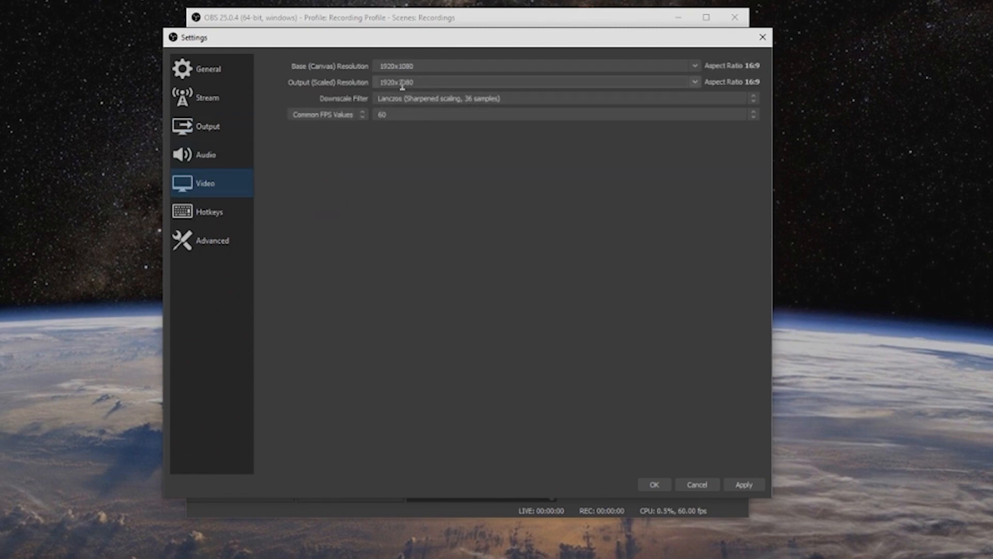
left_click(216, 121)
left_click(370, 204)
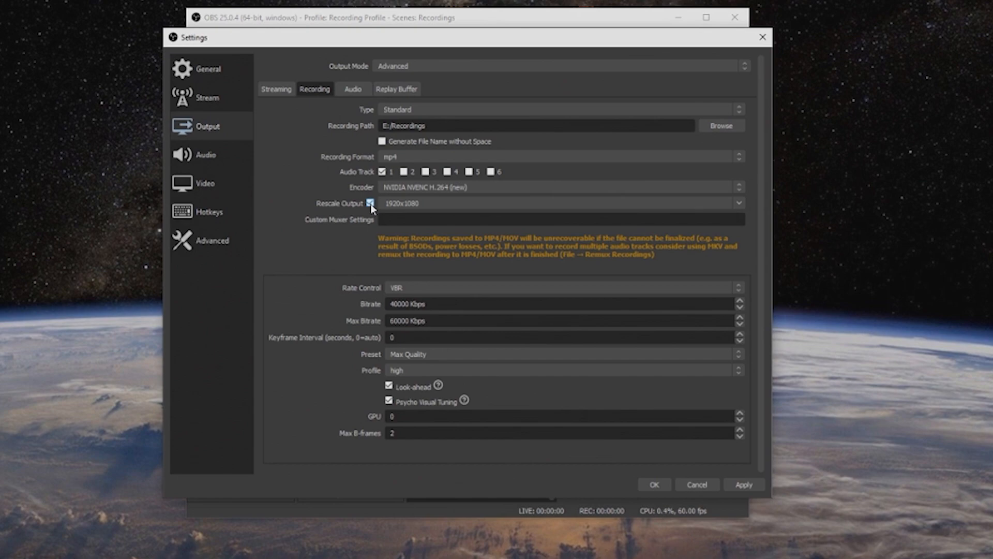
left_click(370, 203)
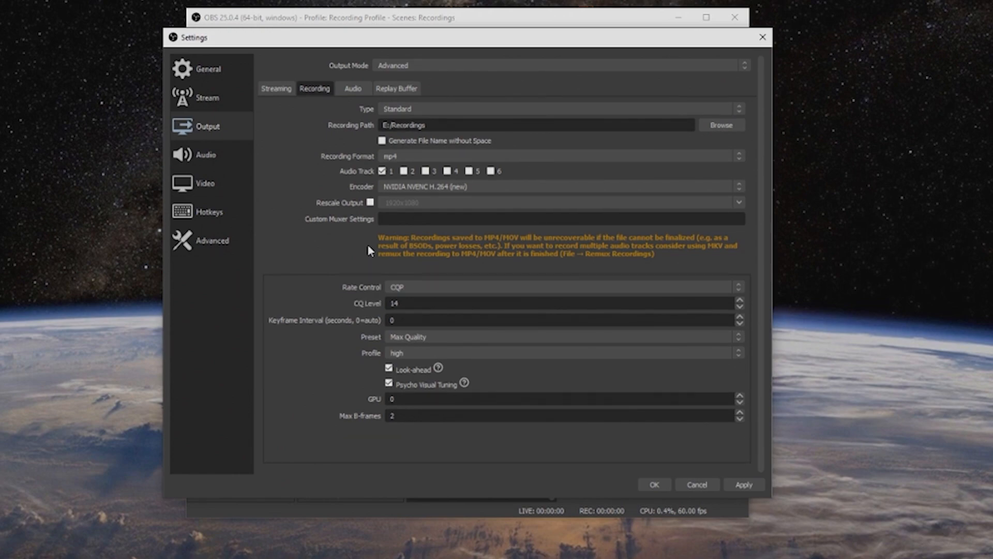
Step: Try CBR as the recording rate control and return it to CQP
left_click(409, 289)
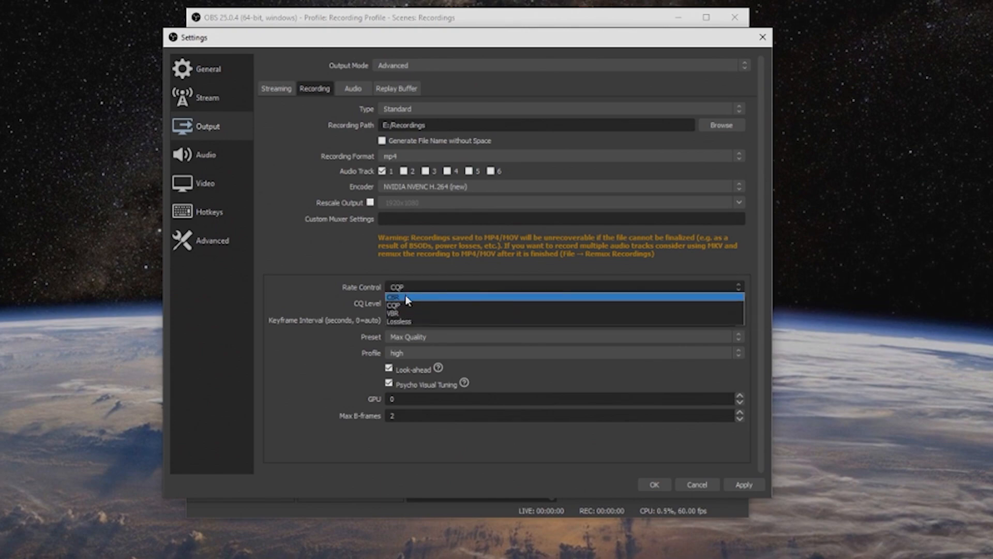
left_click(409, 296)
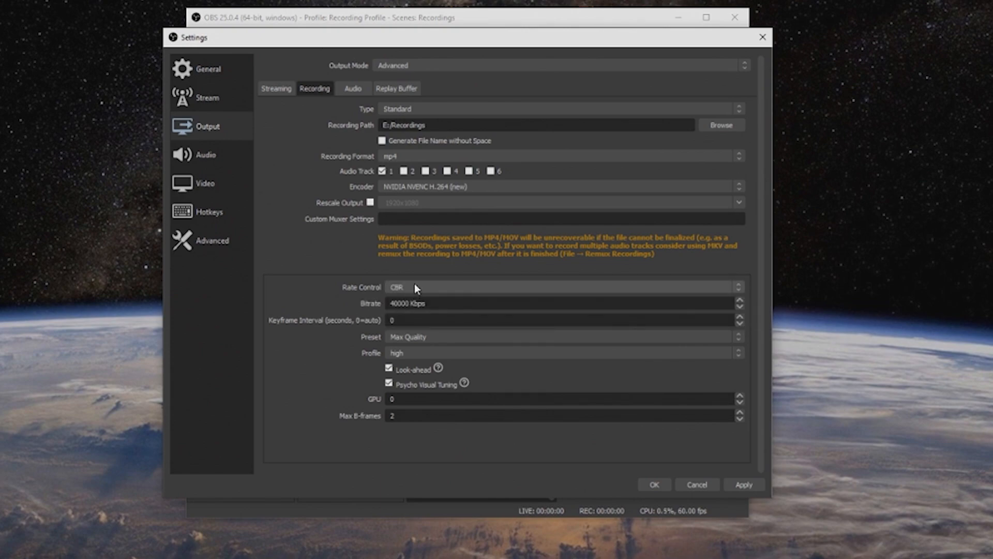
left_click(417, 288)
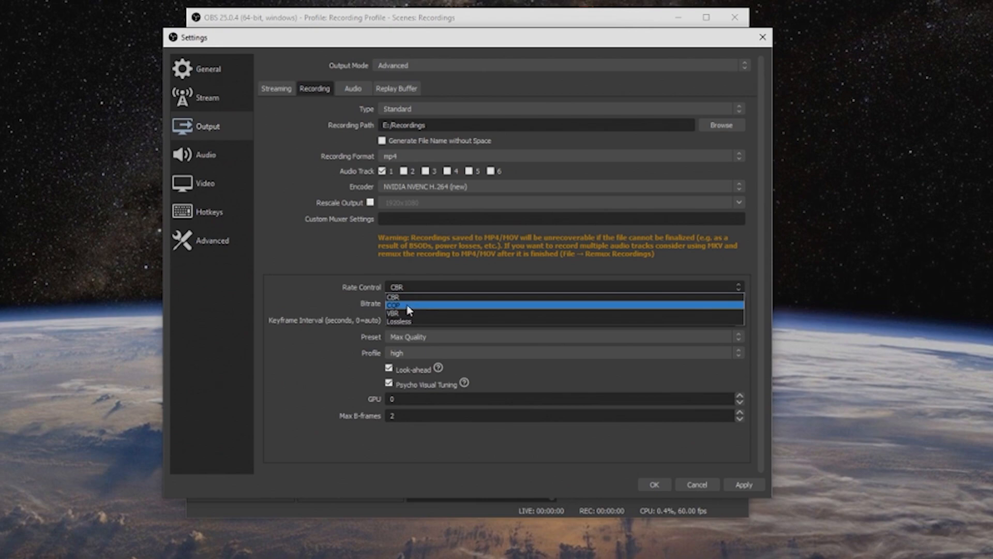
left_click(410, 310)
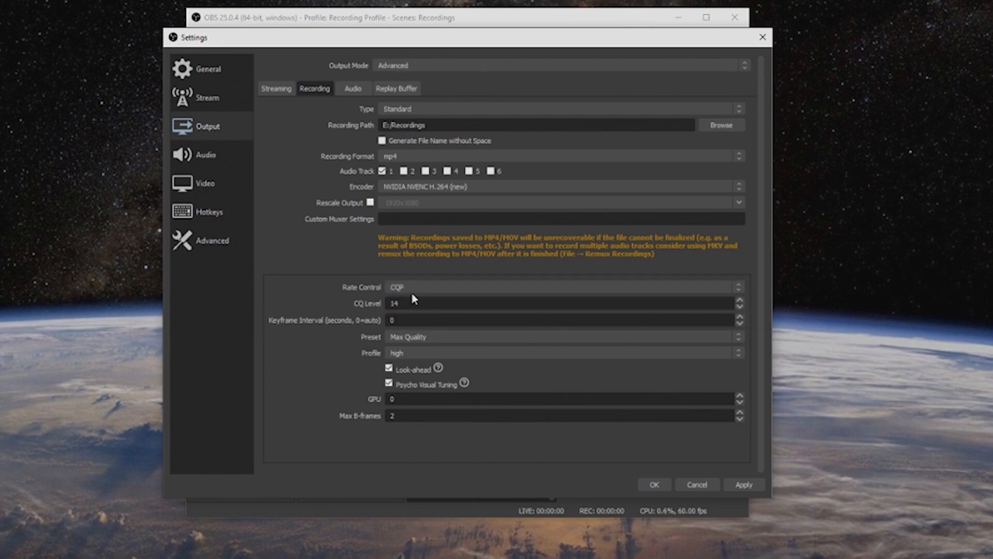
Step: Set the recording encoder's keyframe interval to 2 seconds
left_click_drag(410, 302, 366, 307)
left_click(411, 320)
key("BackSpace")
type("2")
Step: Switch the rate control to VBR to examine its bitrate fields, and set it back to CQP with the CQ level at 14
left_click(436, 289)
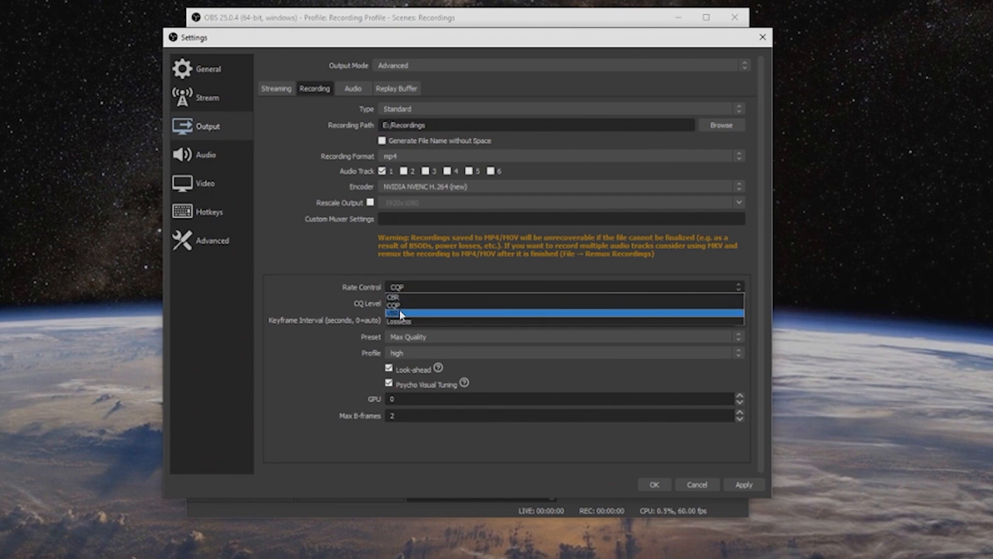
left_click(400, 313)
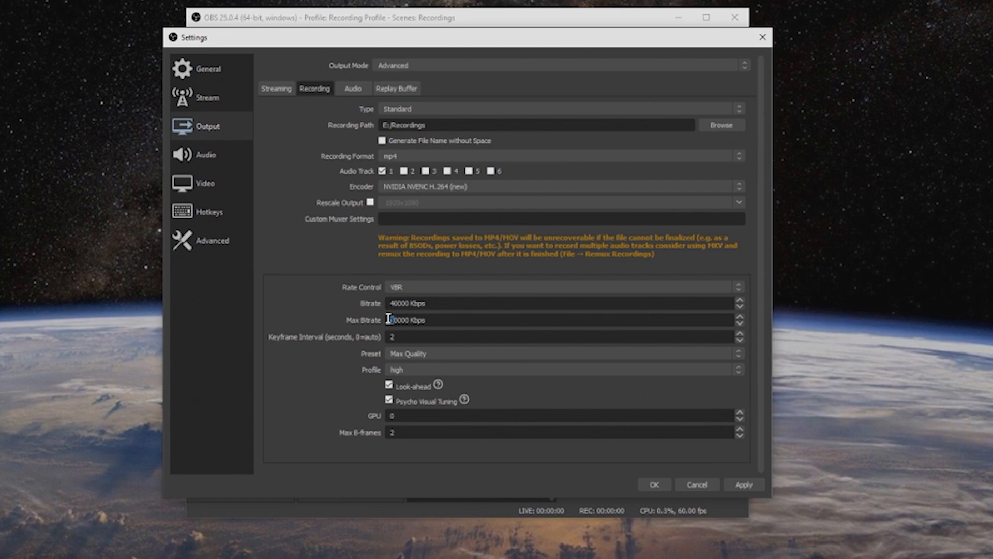
left_click(392, 304)
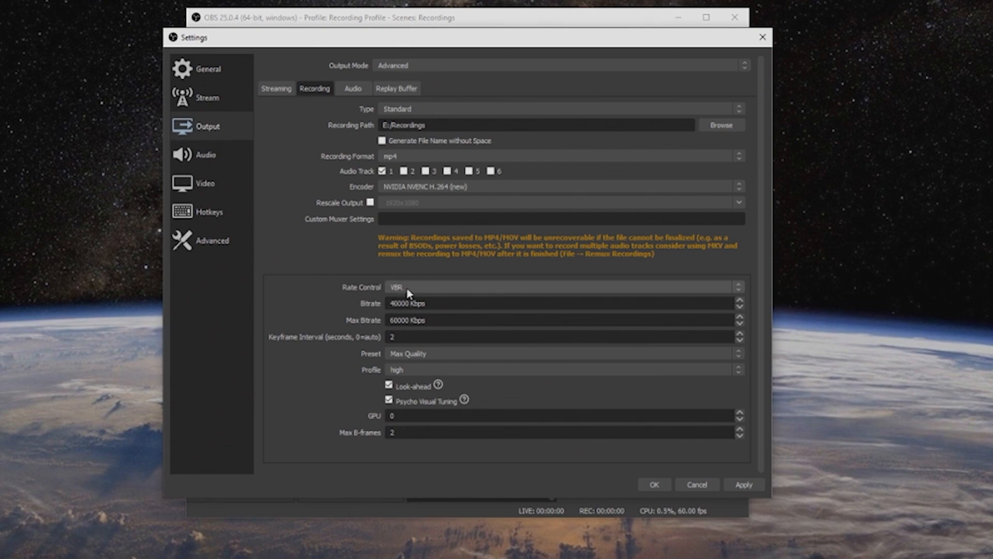
left_click(408, 286)
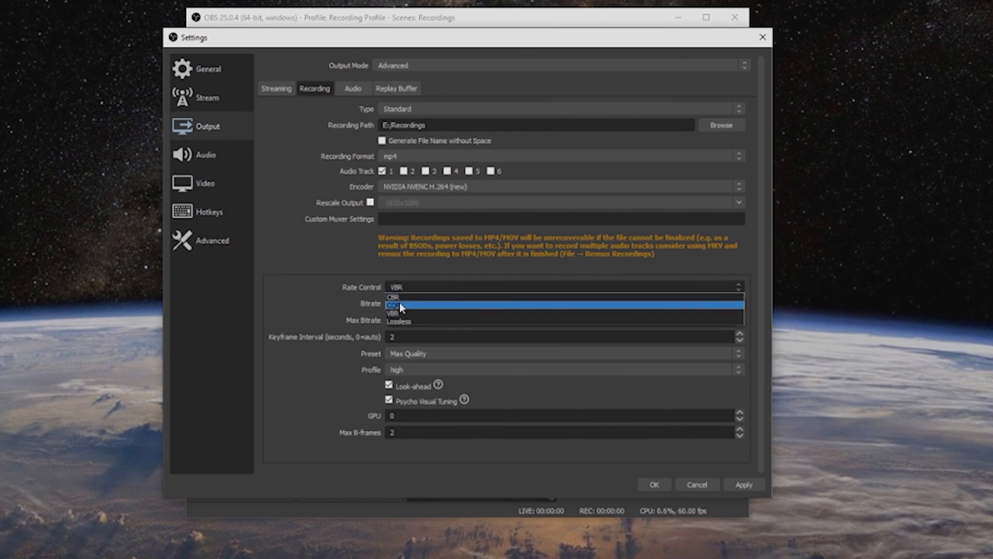
left_click(399, 305)
double_click(413, 303)
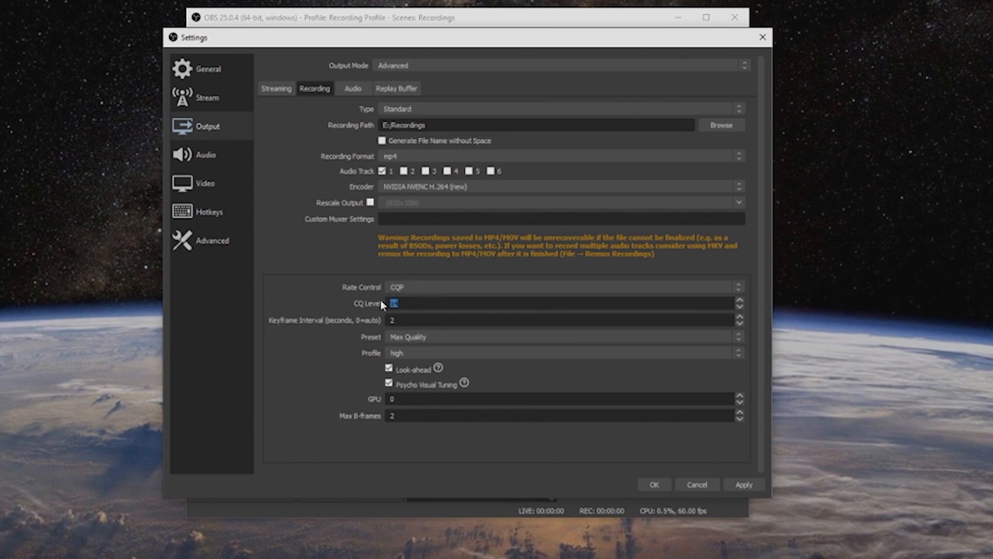
left_click(413, 302)
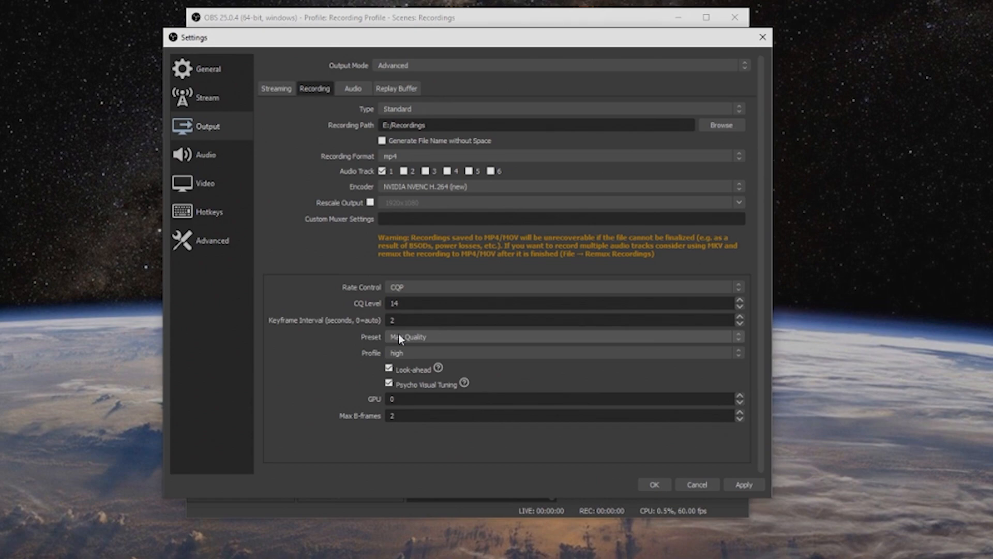
Step: Switch the encoder preset to Quality and back to Max Quality
left_click(417, 335)
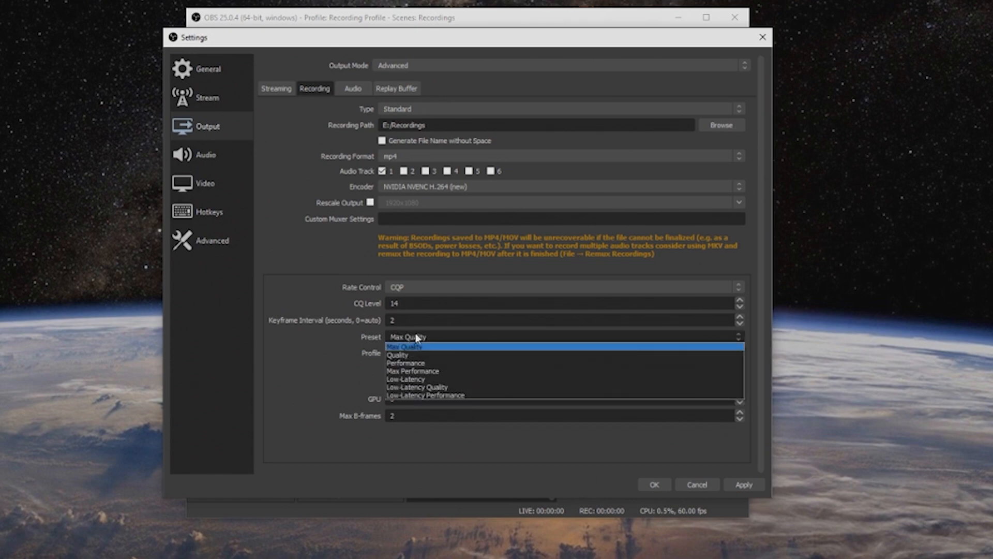
left_click(405, 355)
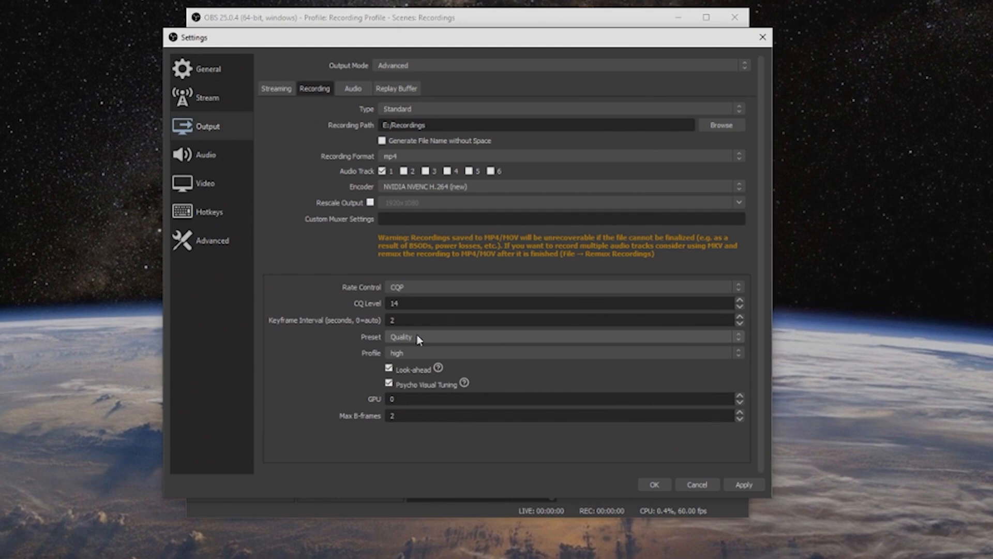
left_click(419, 340)
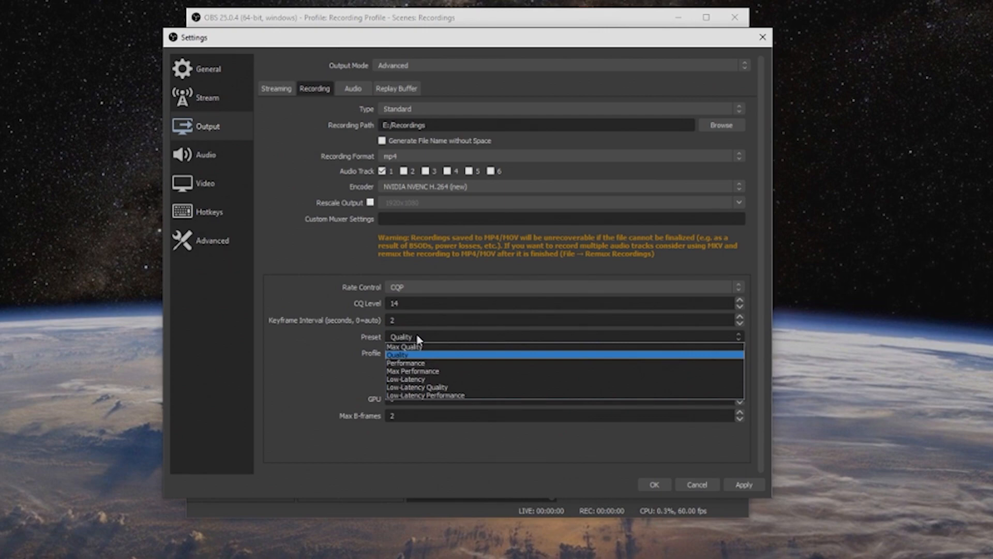
left_click(407, 347)
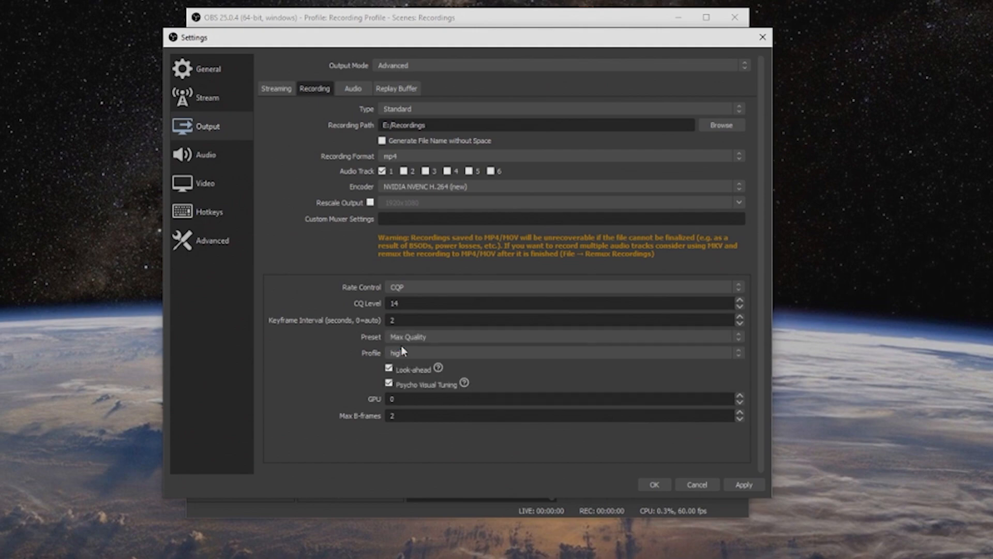
Step: Keep the encoder profile at high, with Max B-frames set to 2, and apply the recording settings
left_click(472, 352)
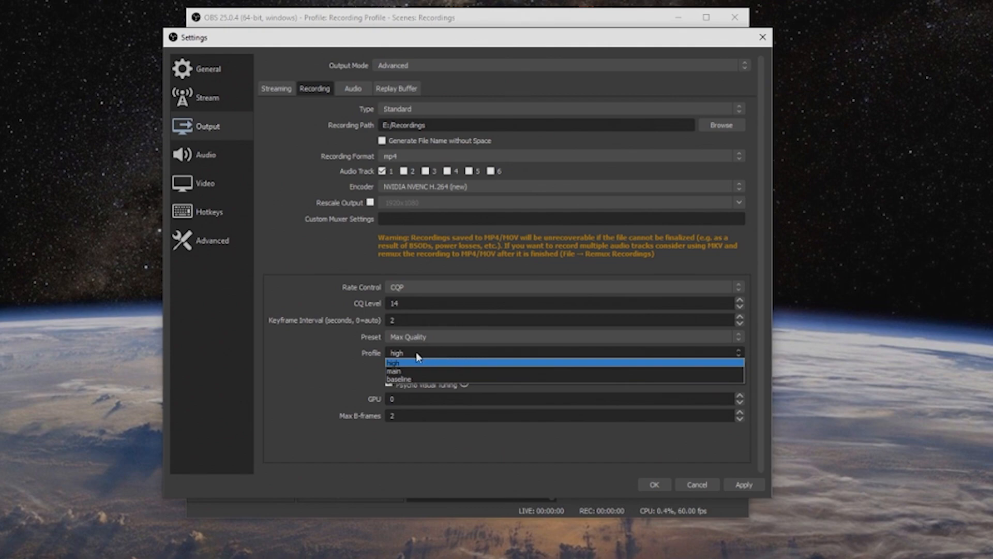
left_click(364, 356)
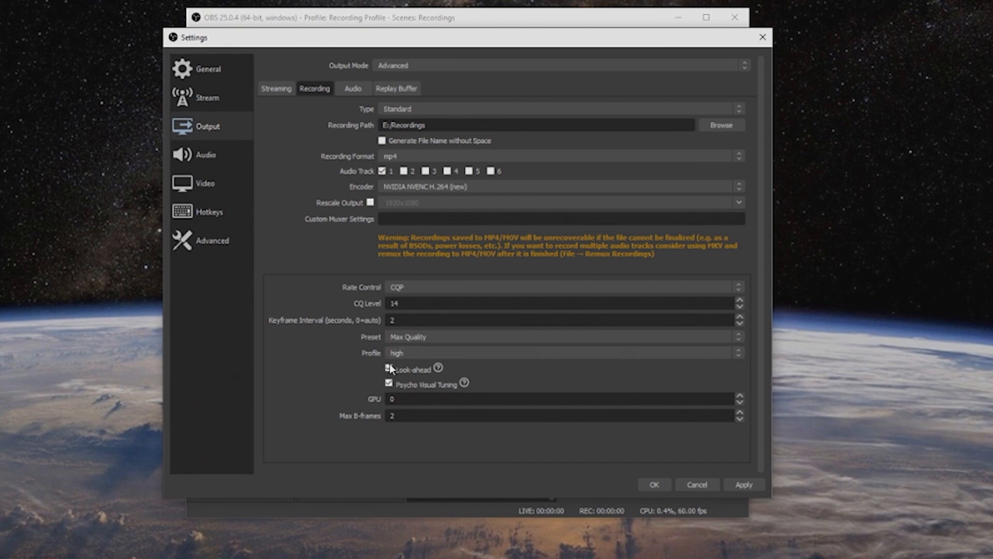
mouse_move(390, 370)
type("2")
left_click(741, 484)
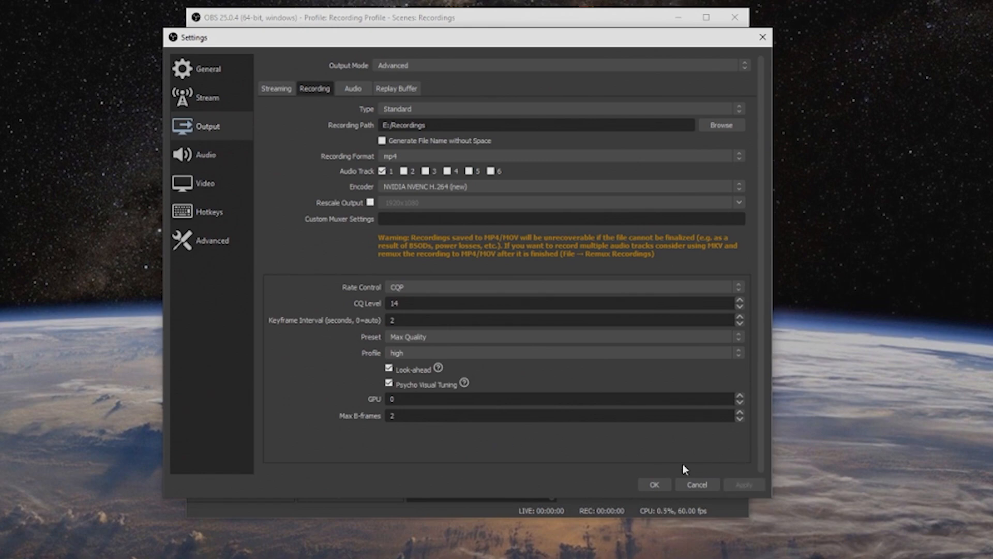